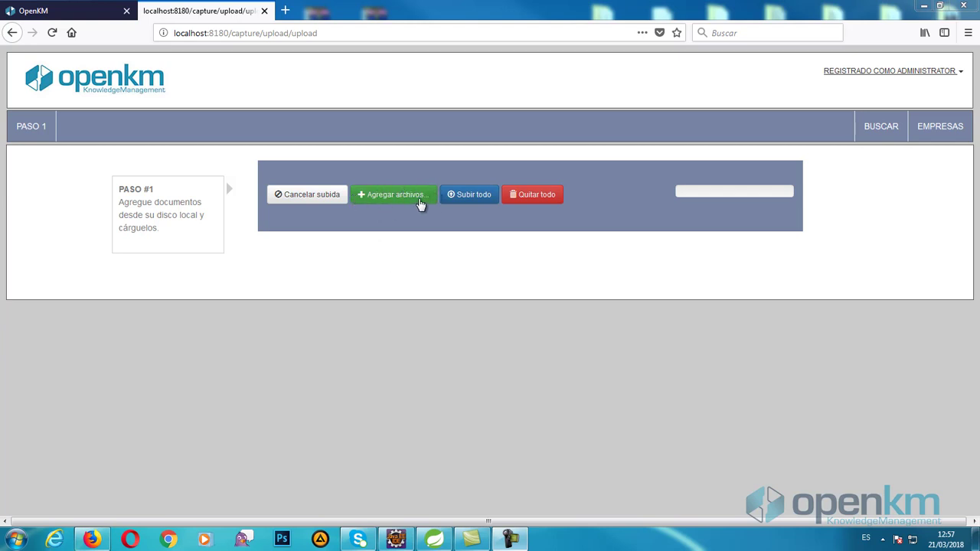
Add Invoice 1.pdf through Invoice 5.pdf from the Invoice folder and upload Invoice 1.pdf individually, followed by all the remaining files.
left_click(377, 195)
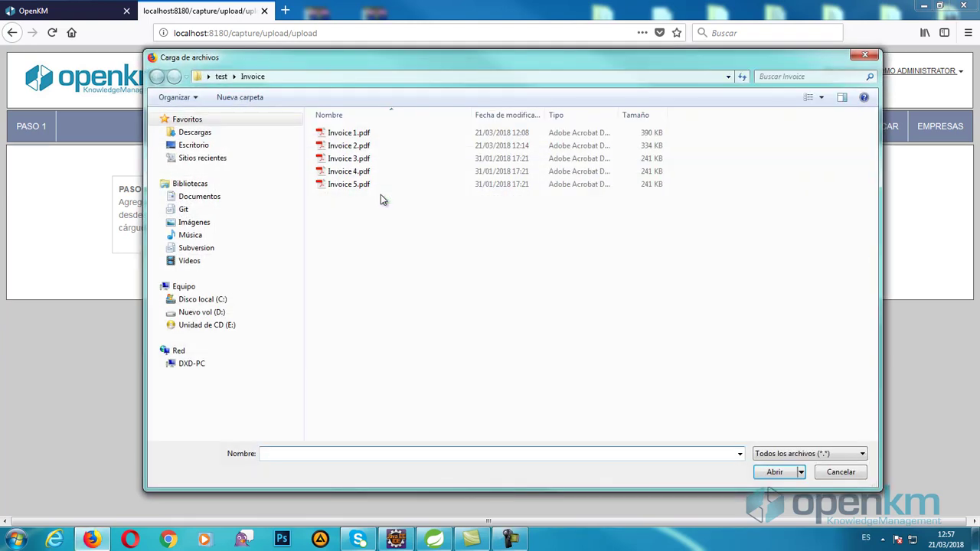
left_click(350, 133)
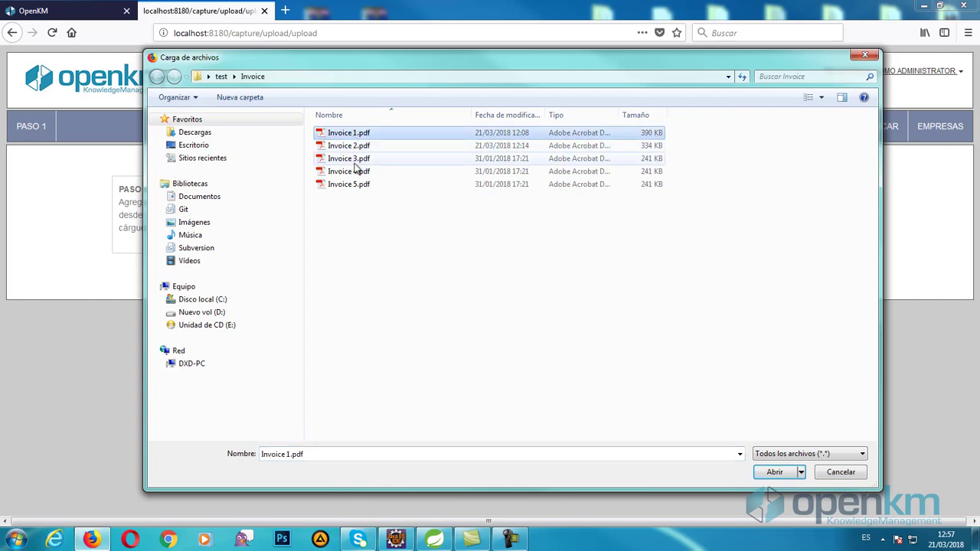
left_click(355, 188, "shift")
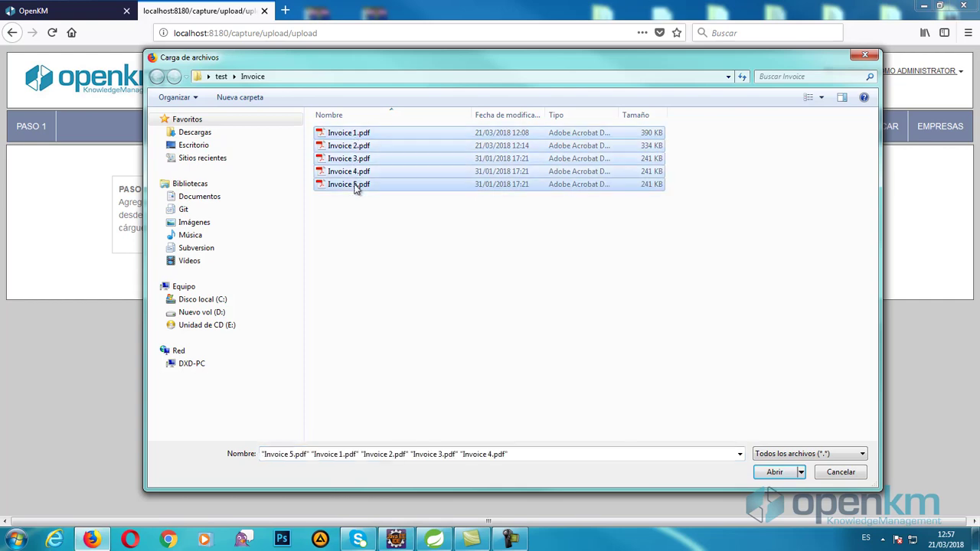
left_click(772, 472)
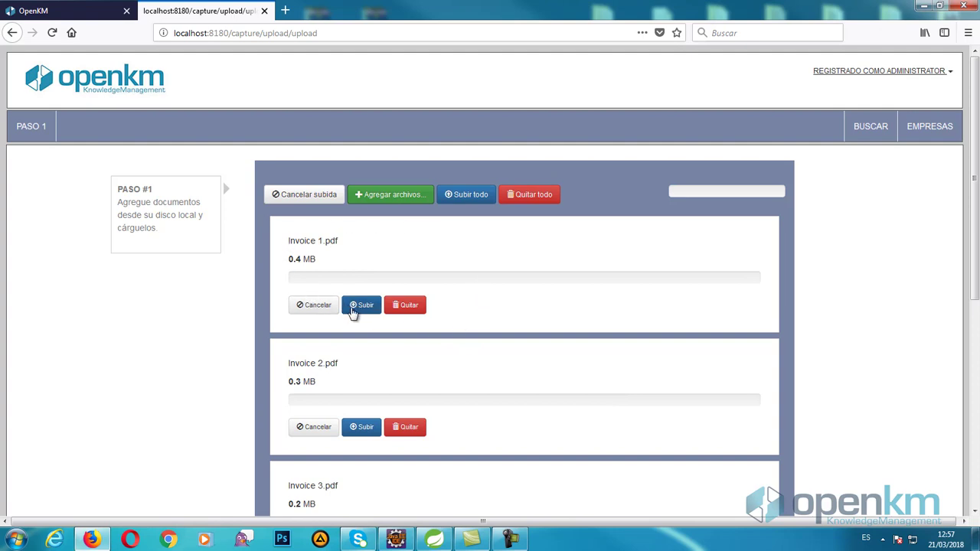
left_click(363, 306)
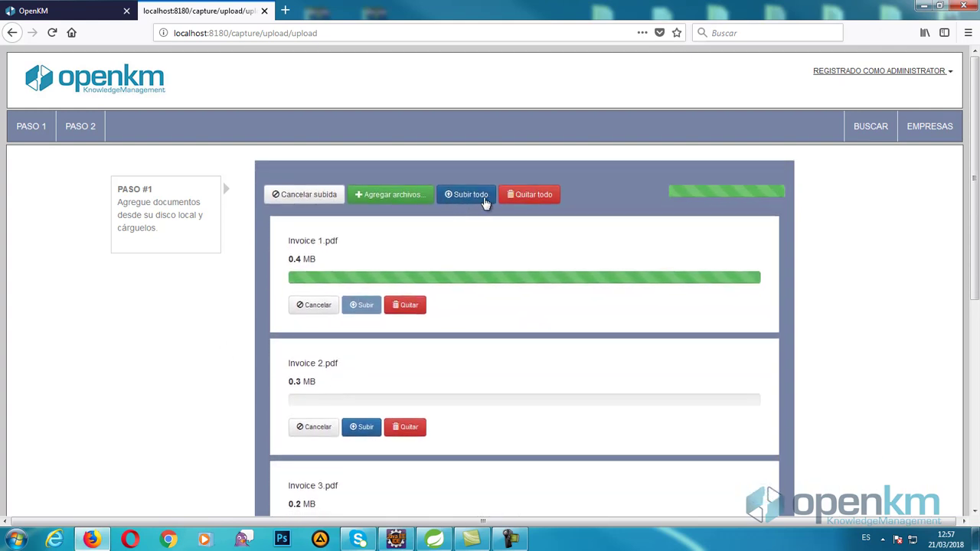
left_click(468, 199)
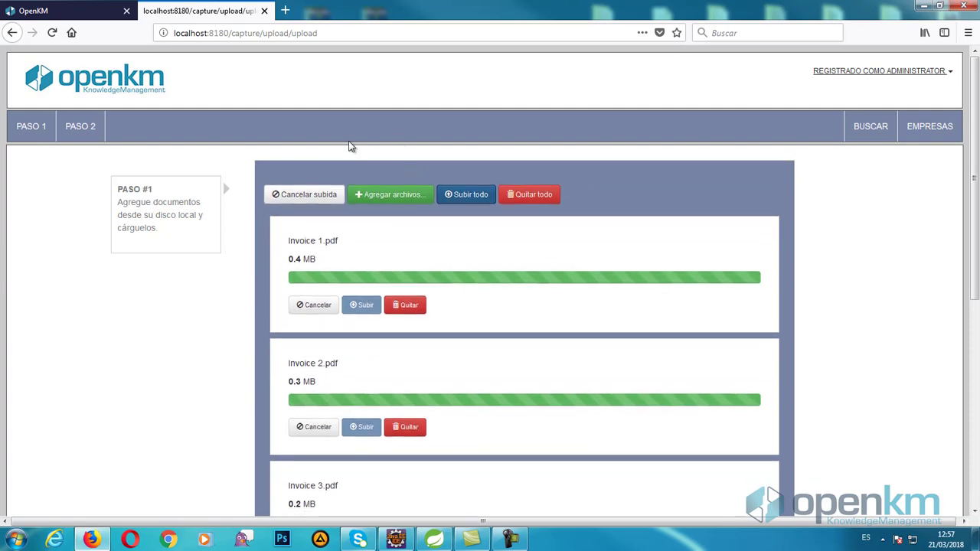
Switch to the OpenKM repository, refresh the import folder to check the uploaded invoices, and return to the capture application.
left_click(65, 14)
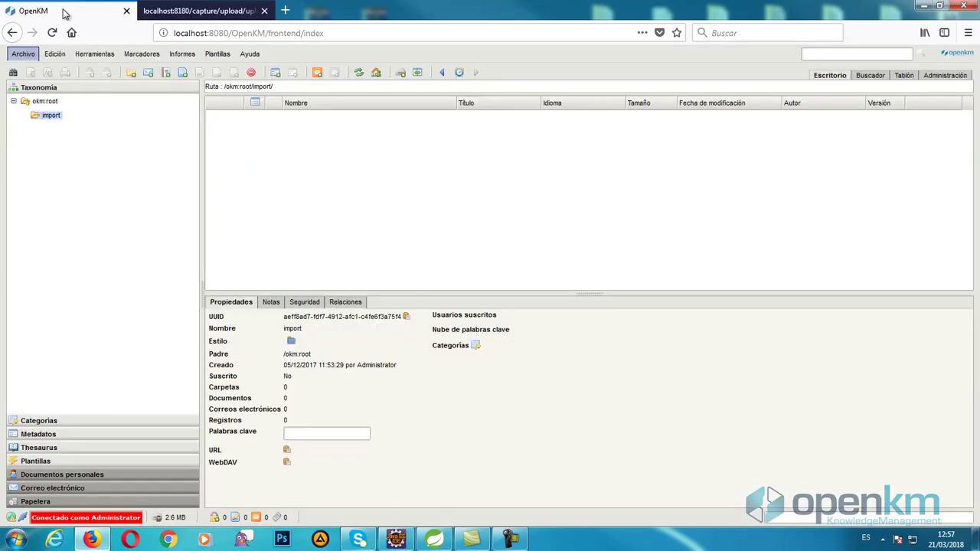
left_click(360, 74)
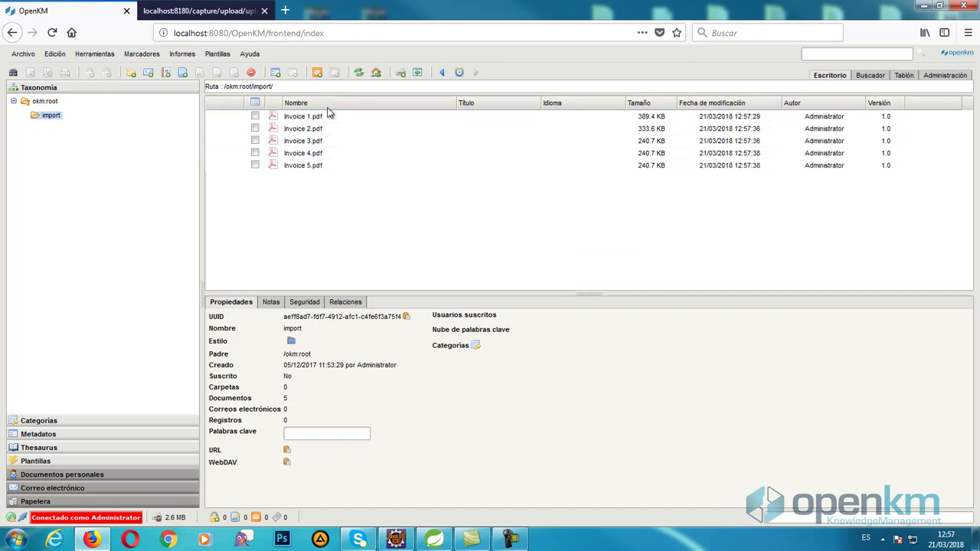
left_click(217, 13)
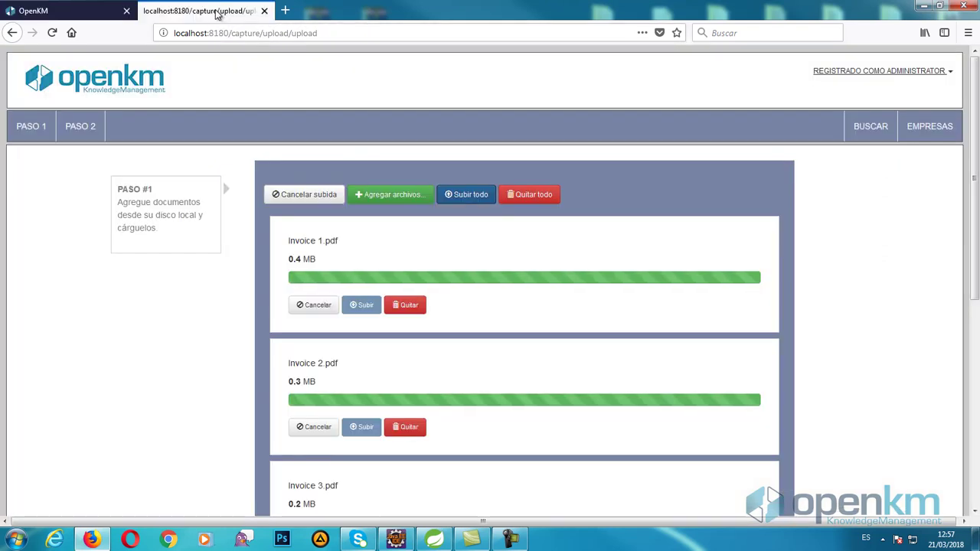
Go to PASO 2 and set Invoice 1.pdf's Nombre to the company Imagen S.A. and its IVA to 21%.
left_click(90, 129)
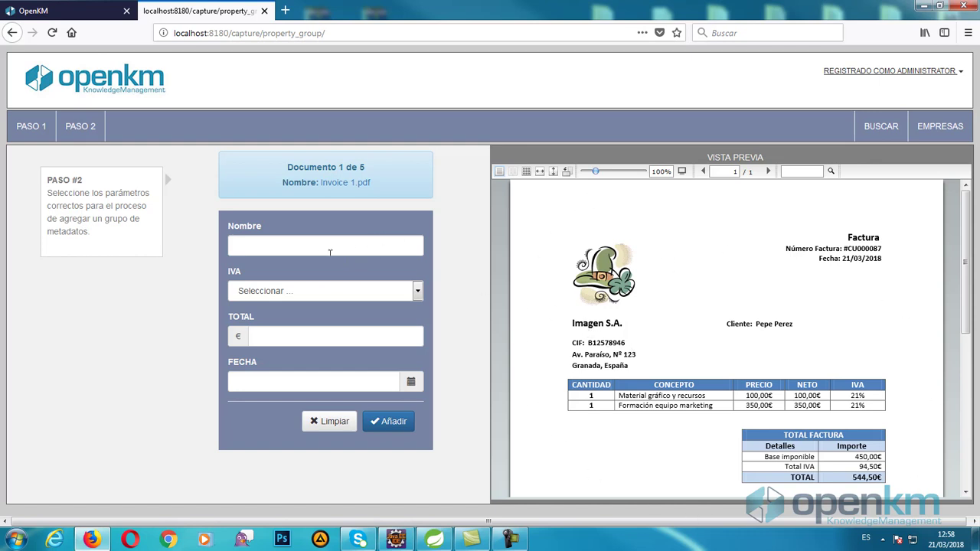
left_click(289, 243)
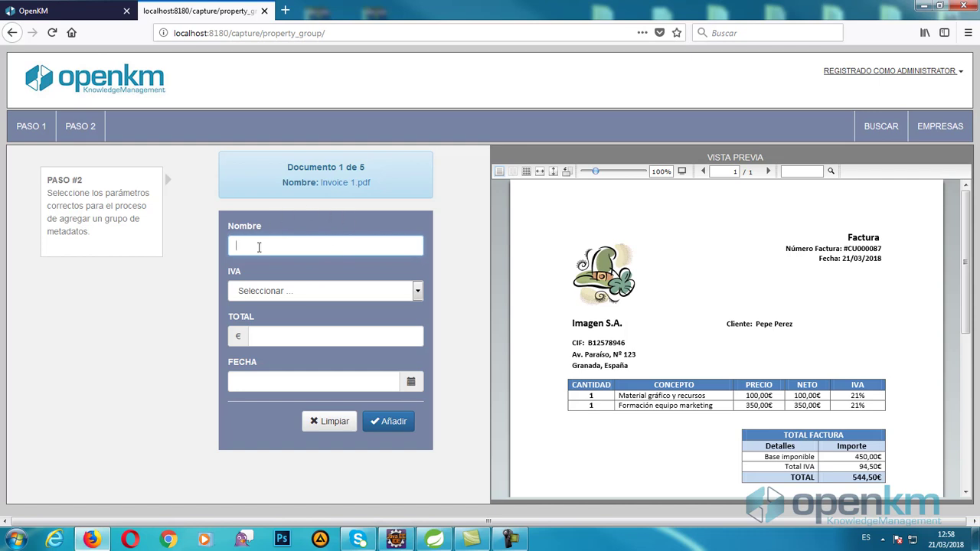
type("Ima")
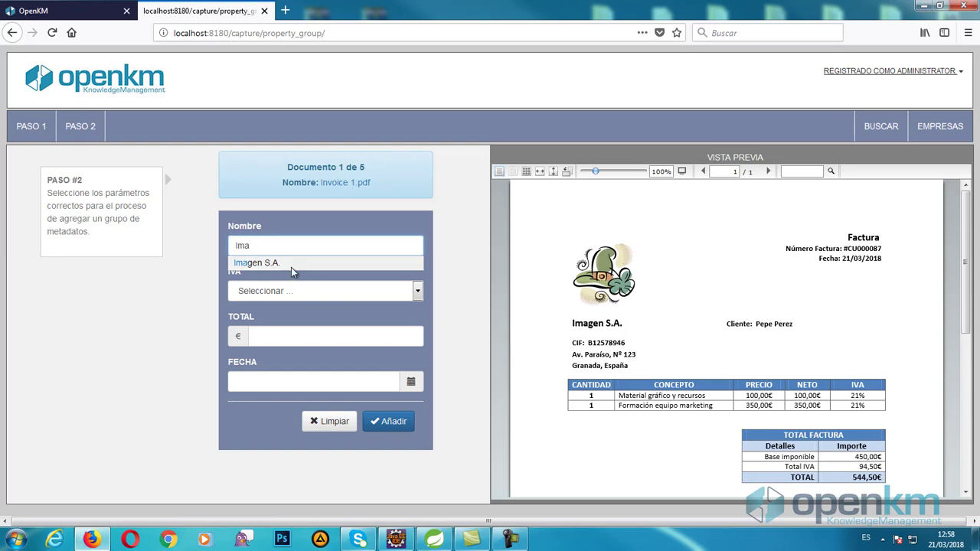
left_click(283, 266)
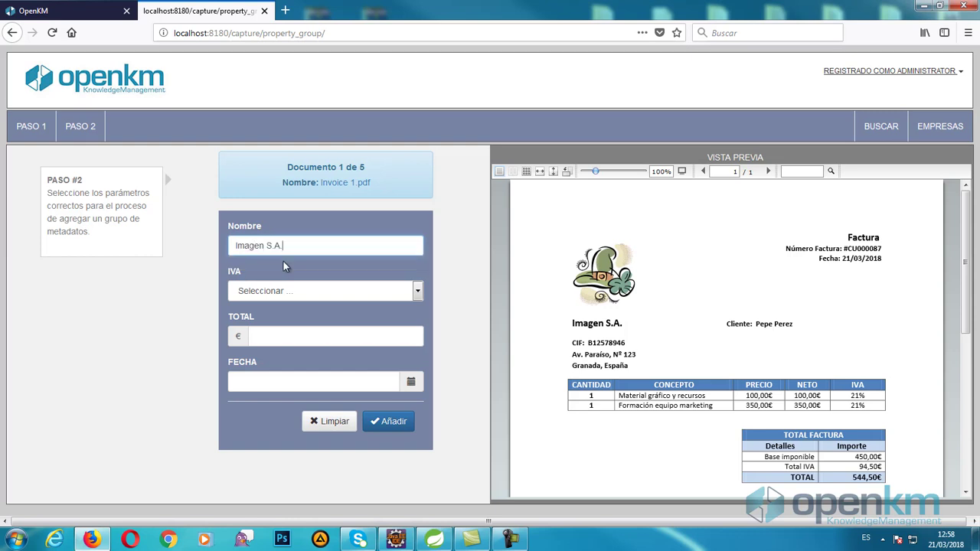
left_click(418, 294)
left_click(359, 324)
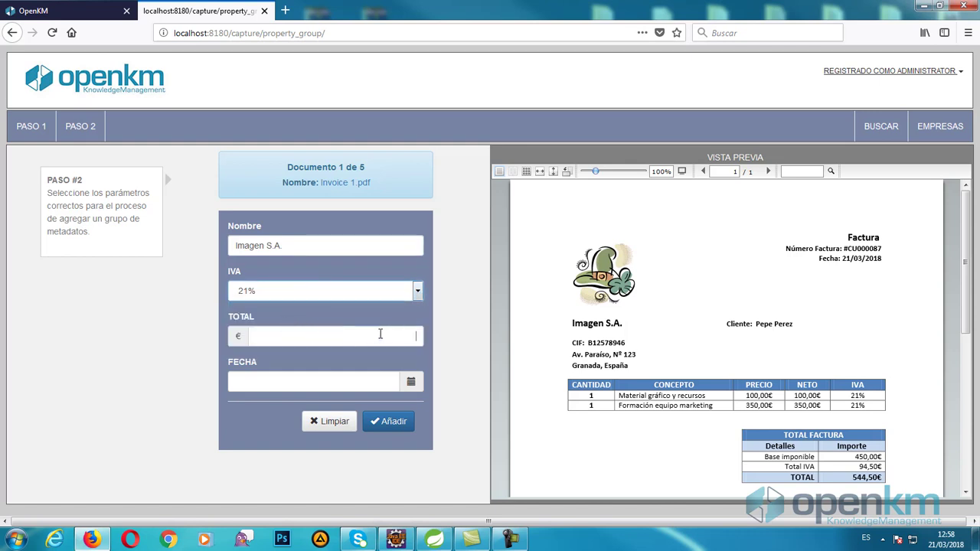
Enter a TOTAL of 544.50 and the FECHA 21/03/2018 for Invoice 1.pdf, and add the metadata to the document.
left_click(380, 335)
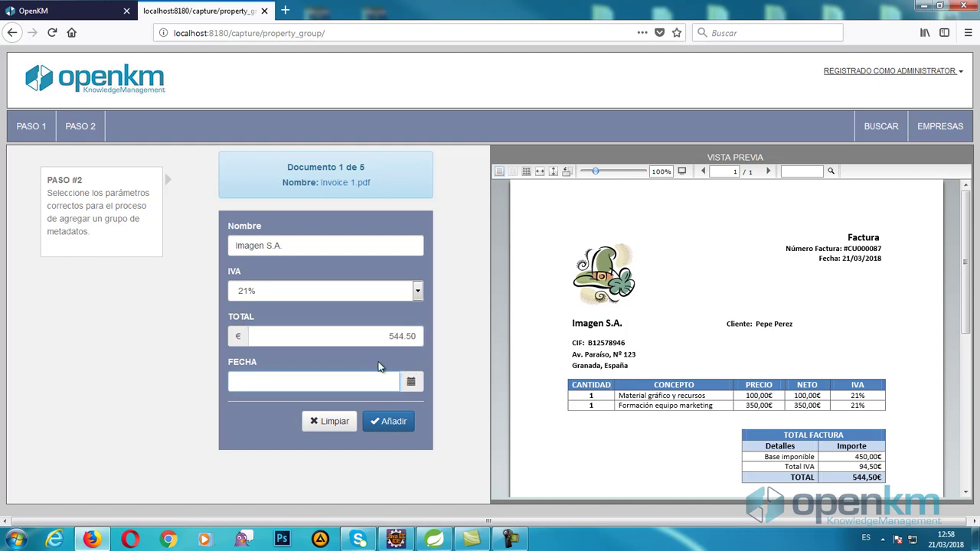
left_click(409, 384)
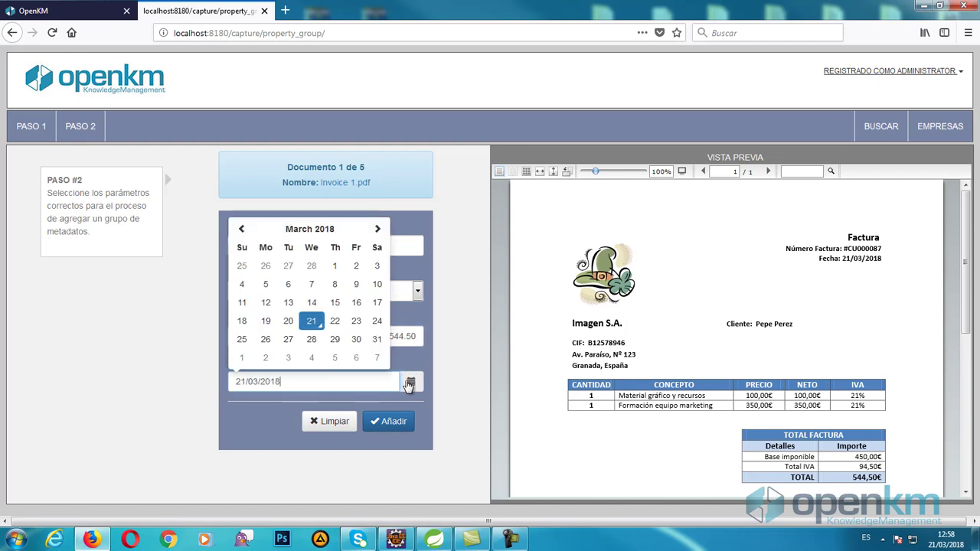
left_click(317, 321)
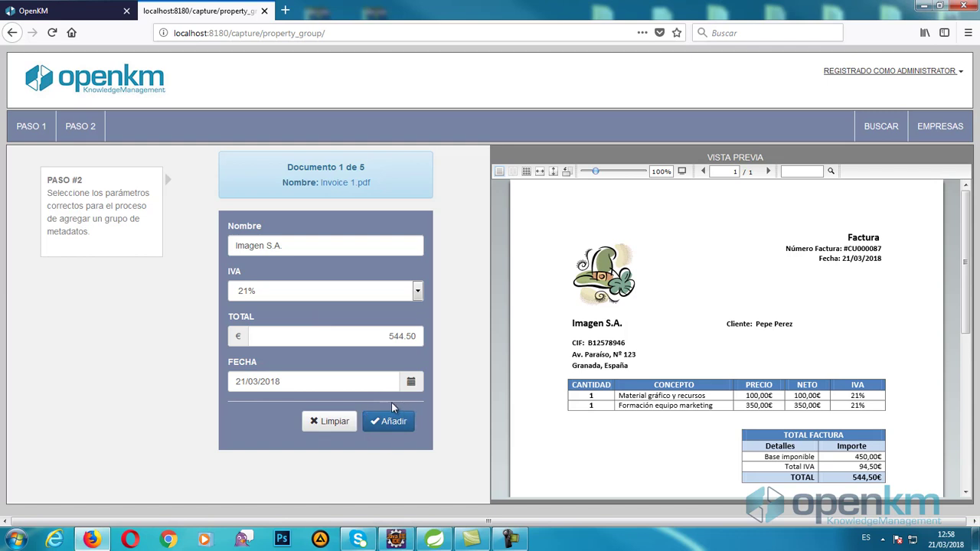
left_click(386, 425)
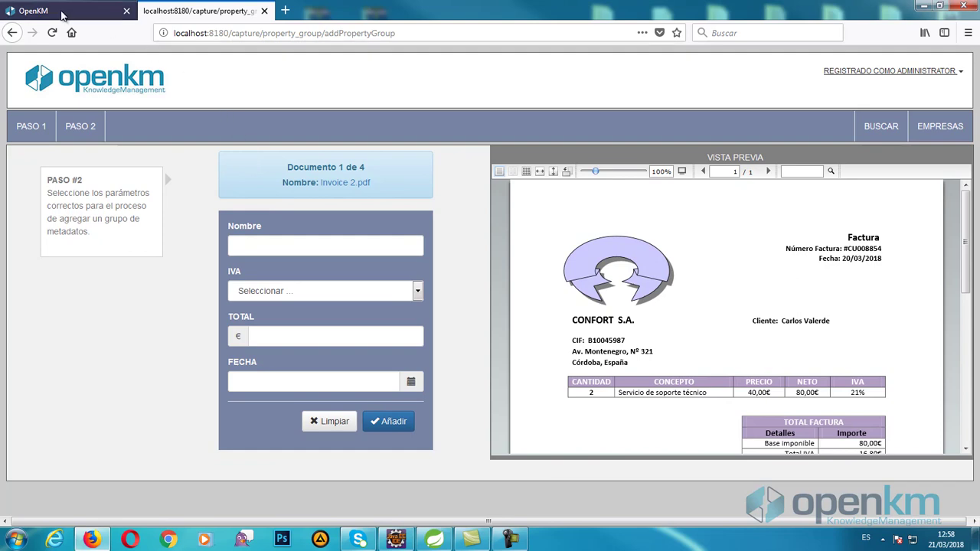
Switch to OpenKM, browse okmAdmin through the company tax-ID folder to 2018/03, and view the Invoice metadata of Invoice 1.pdf.
left_click(63, 16)
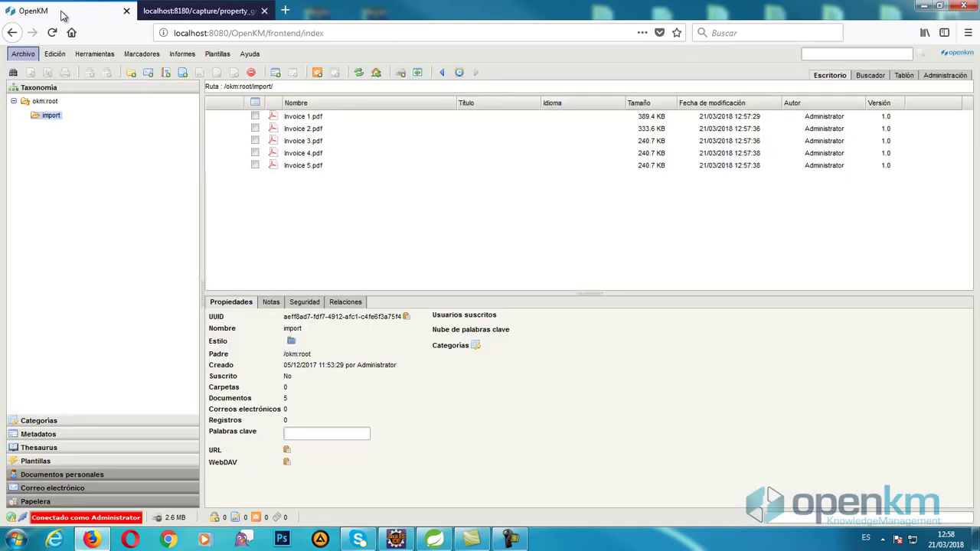
left_click(51, 104)
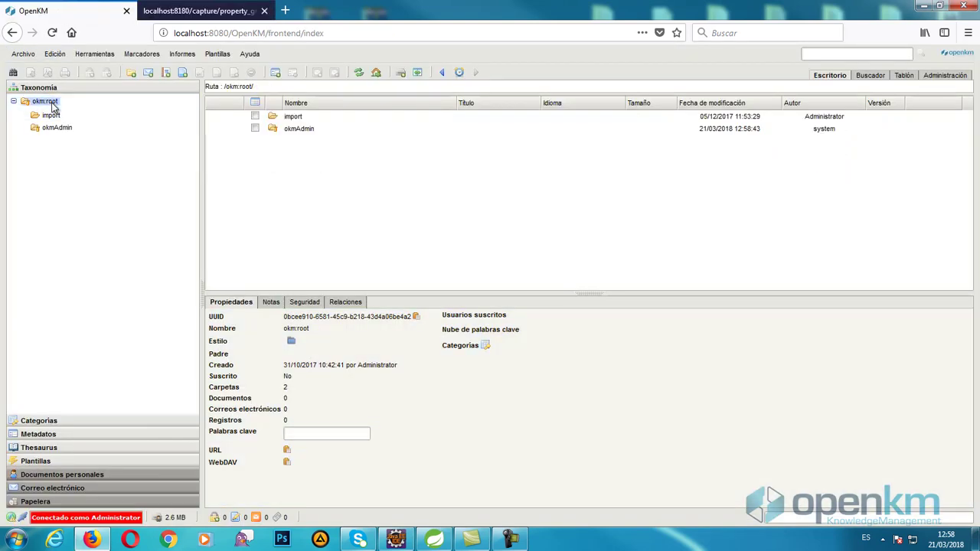
left_click(67, 131)
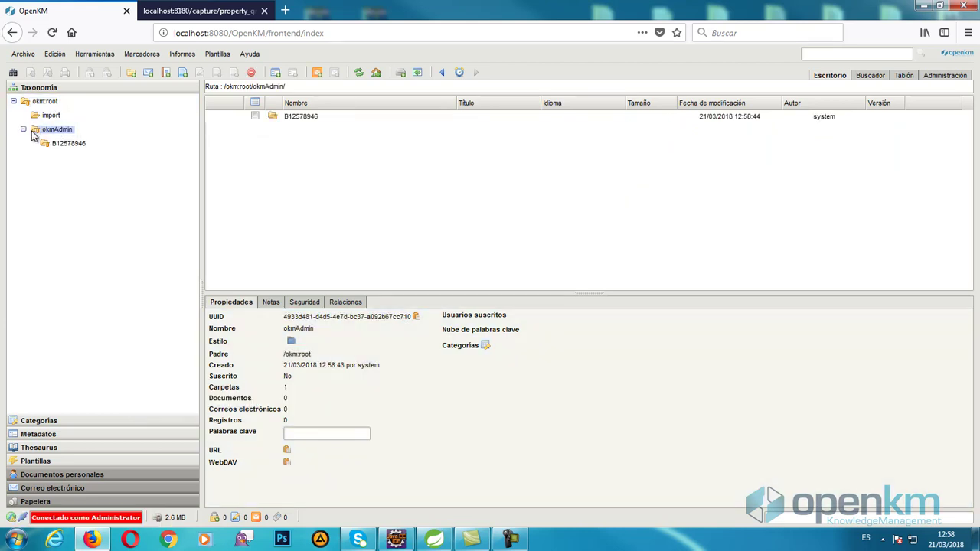
left_click(66, 146)
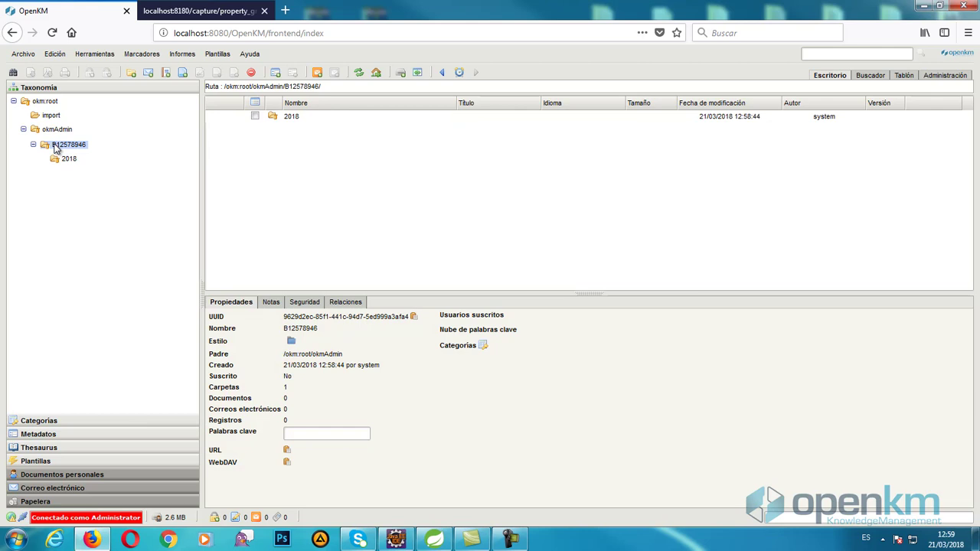
left_click(69, 159)
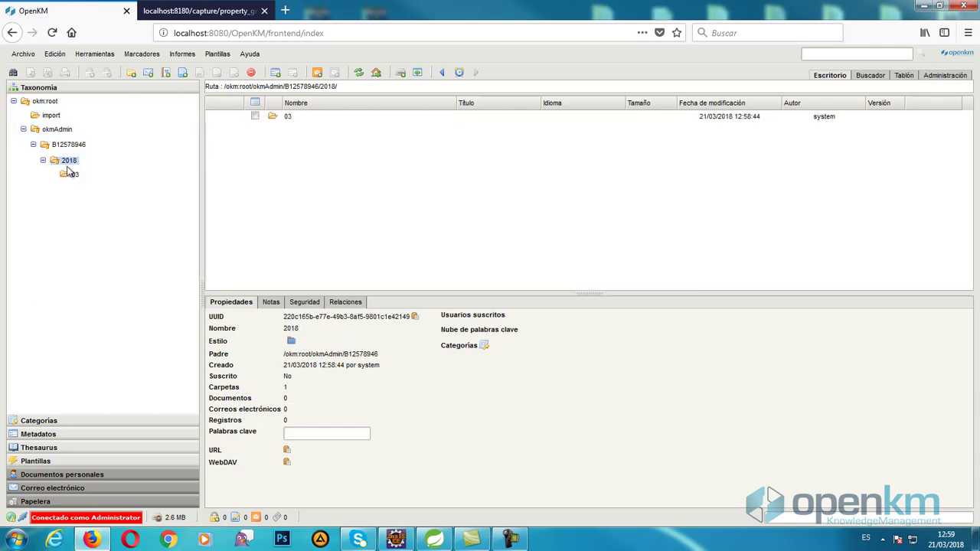
left_click(74, 176)
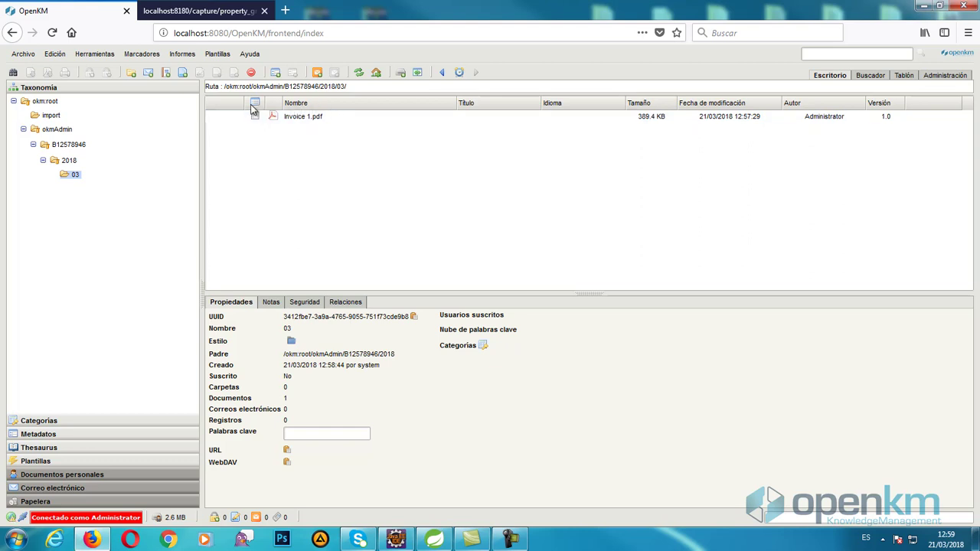
left_click(295, 121)
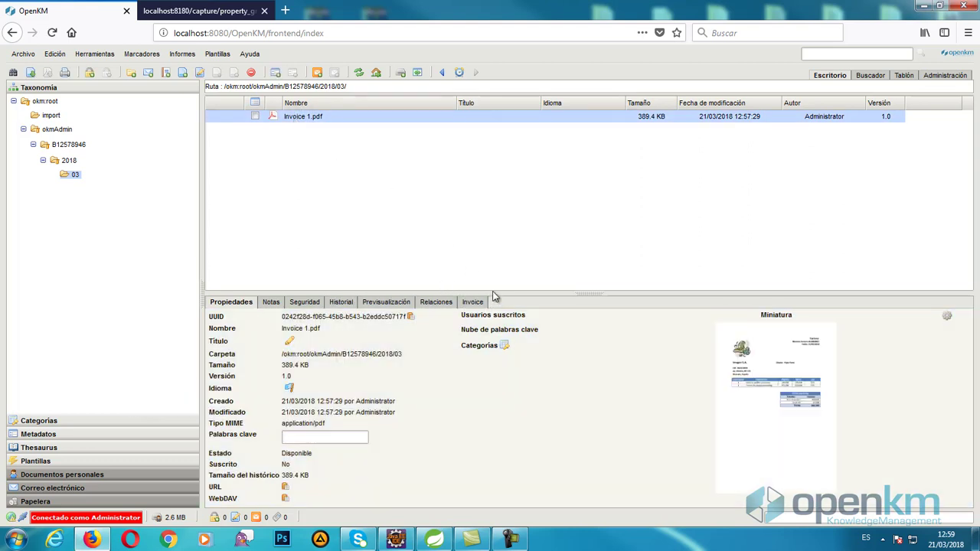
left_click(469, 302)
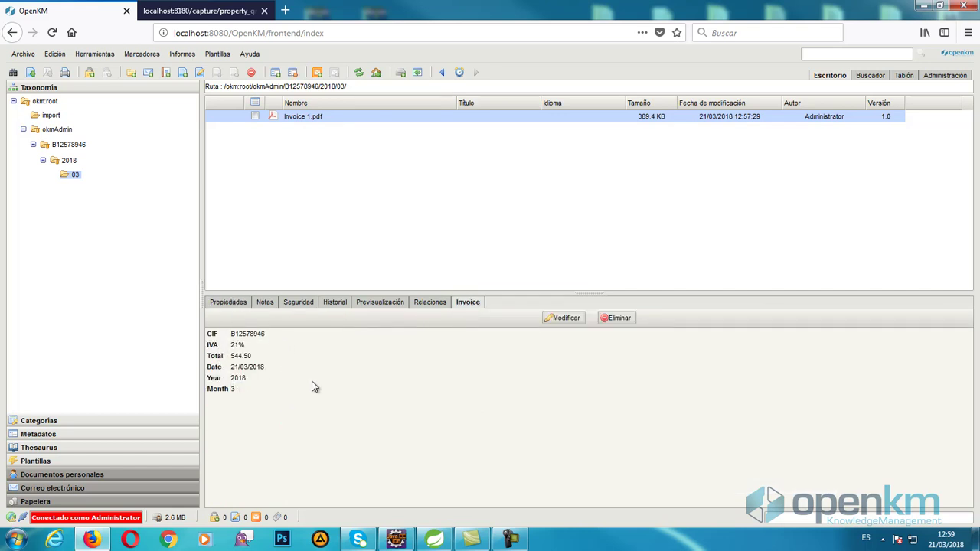
Switch to the capture application and search the invoices by Año 2018, Mes Marzo and the company Imagen S.A.
left_click(204, 10)
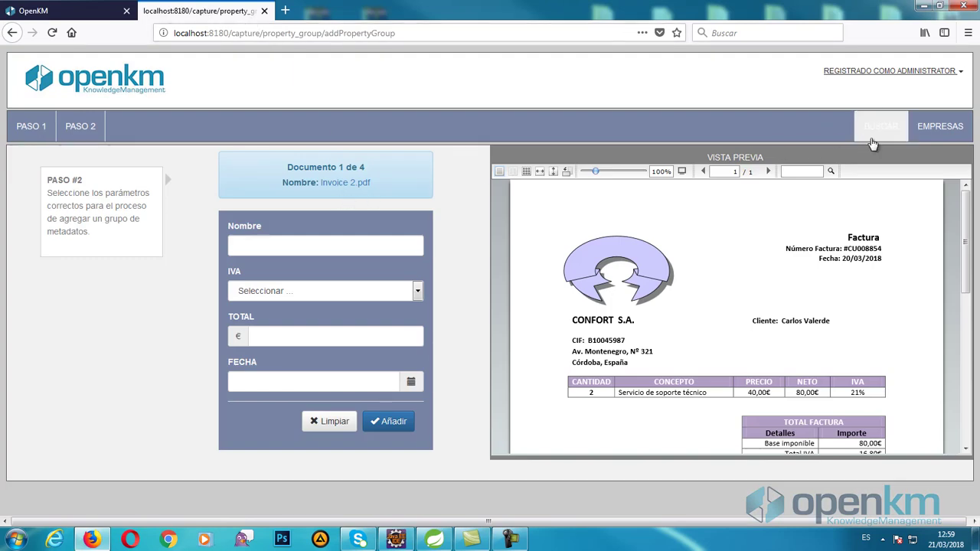
left_click(883, 133)
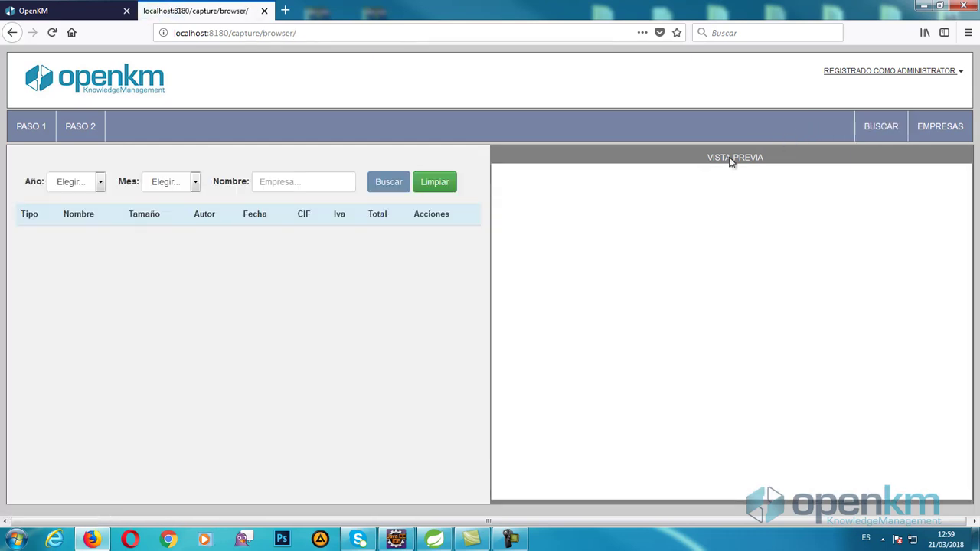
left_click(101, 182)
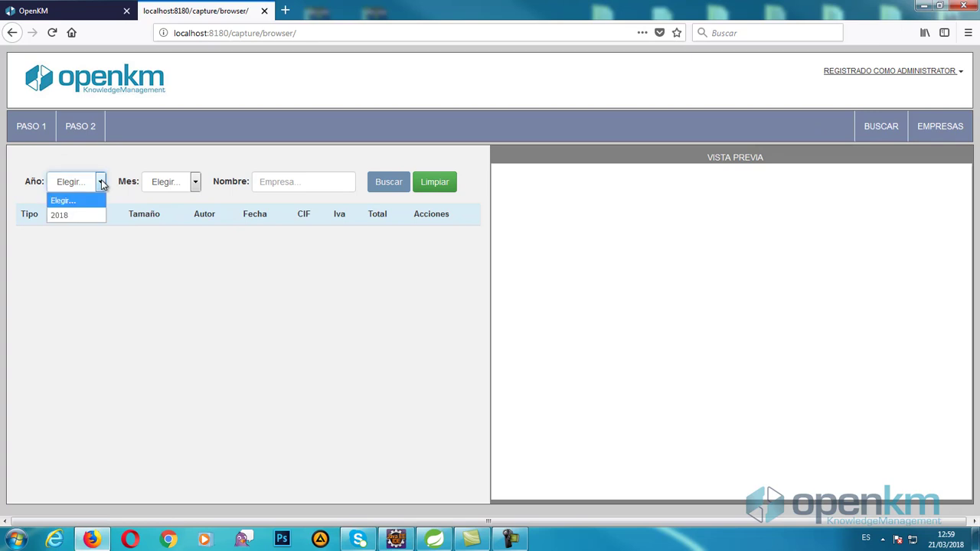
left_click(78, 216)
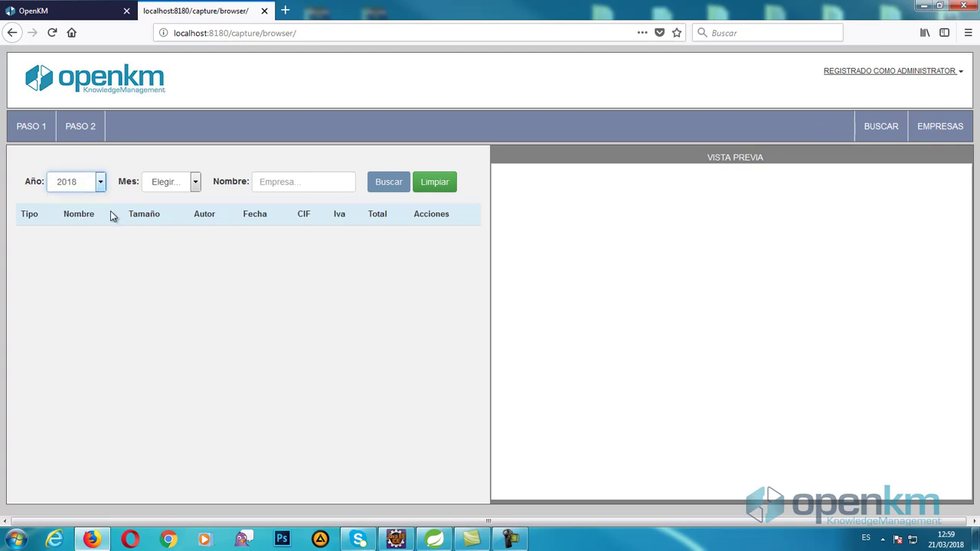
left_click(200, 186)
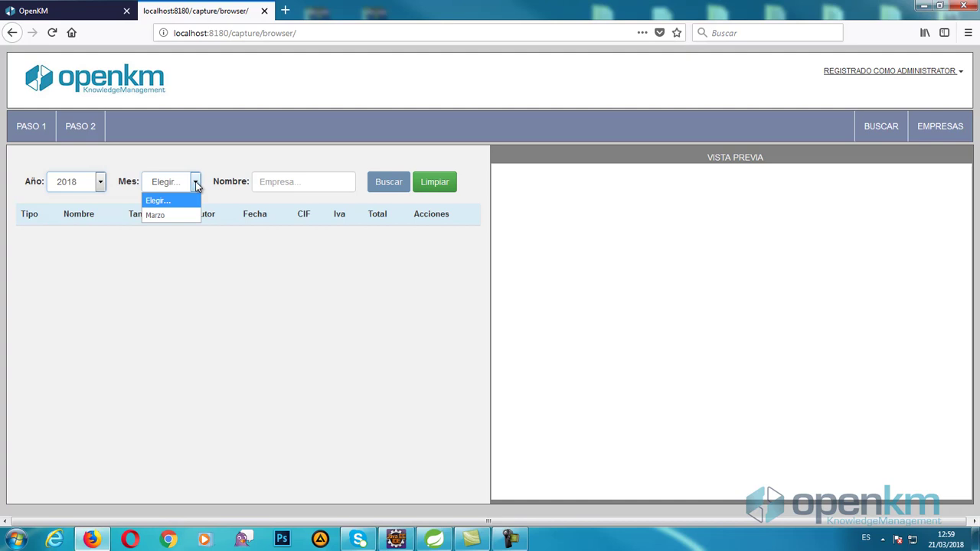
left_click(181, 214)
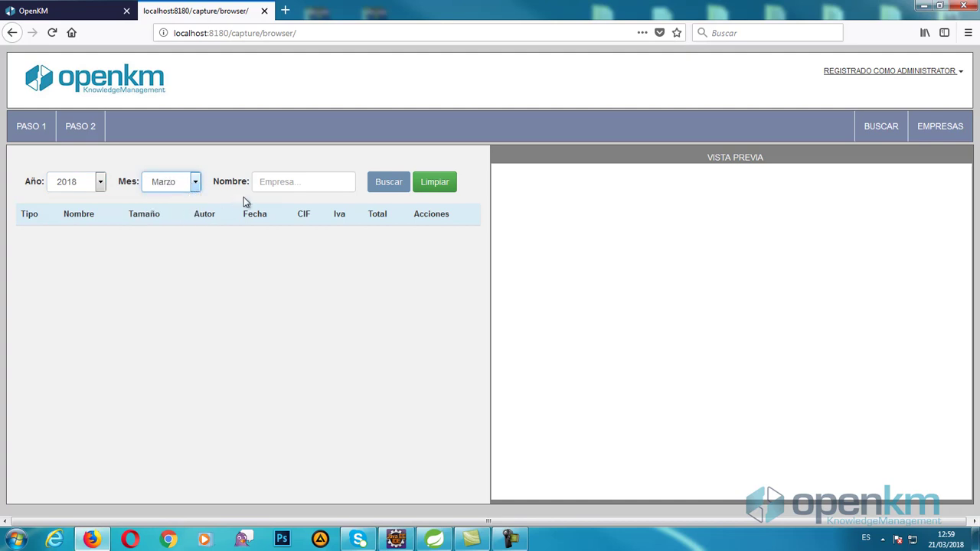
left_click(264, 181)
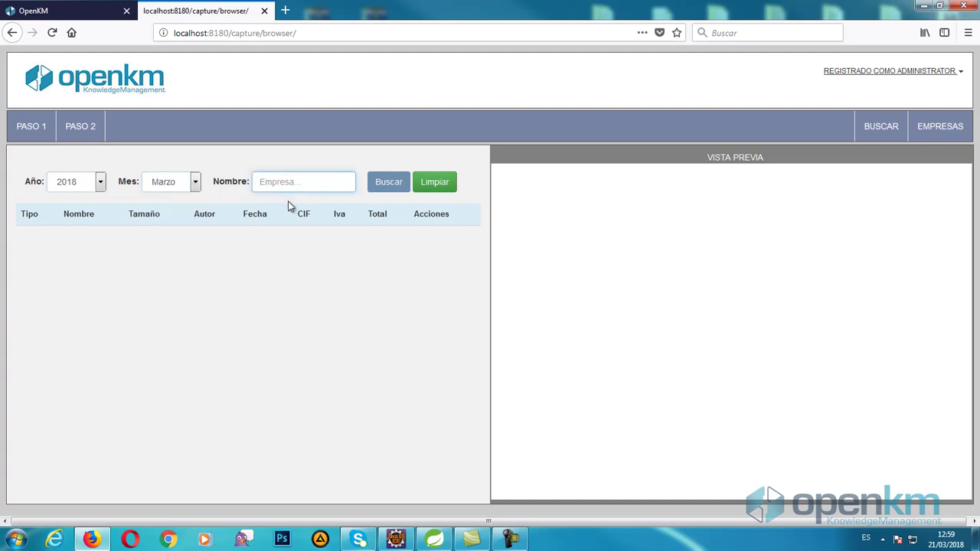
type("Ima")
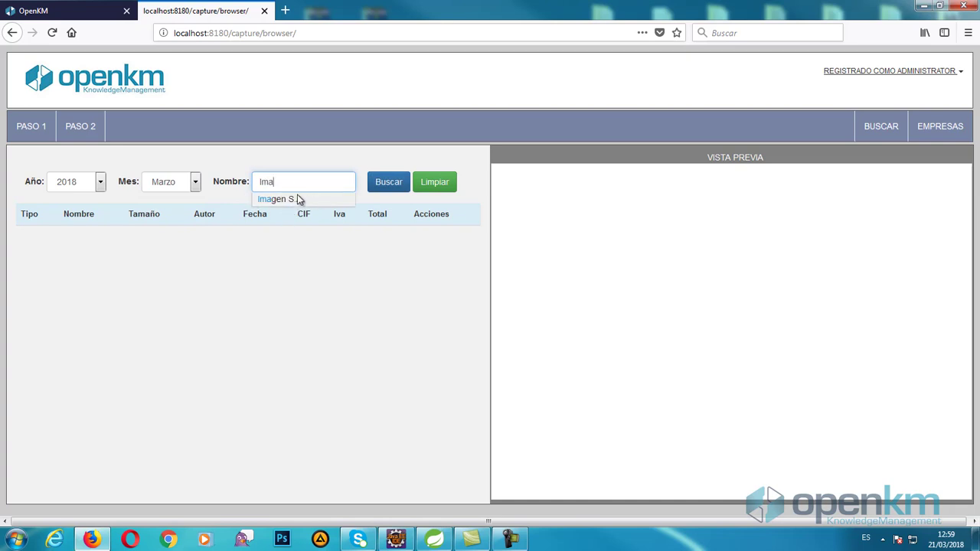
left_click(297, 198)
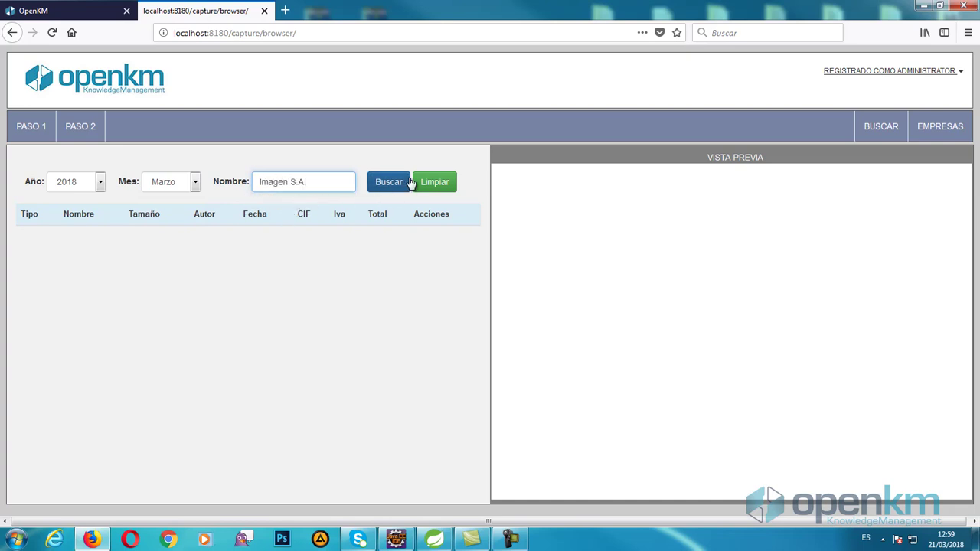
left_click(386, 184)
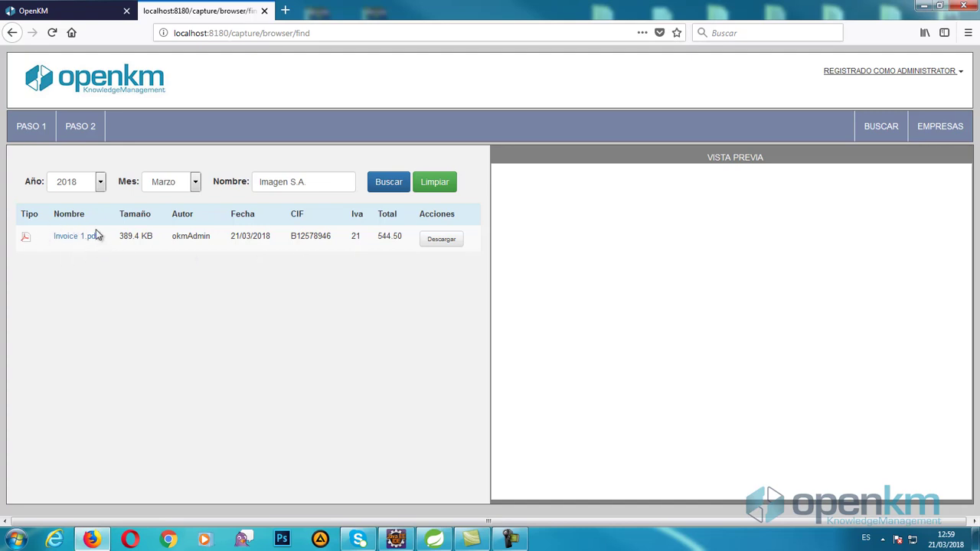
Preview Invoice 1.pdf from the search results, open its download dialog, and cancel the download.
left_click(68, 239)
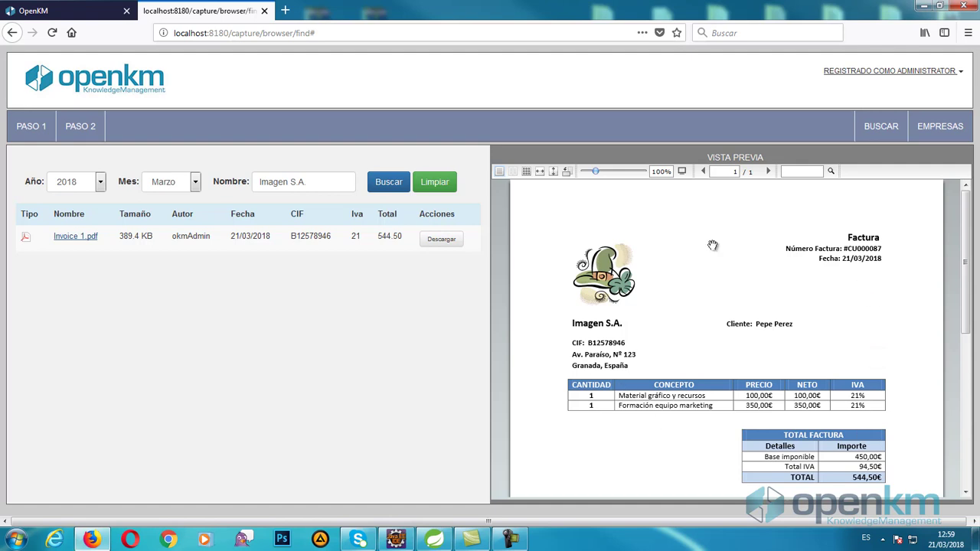
left_click(436, 240)
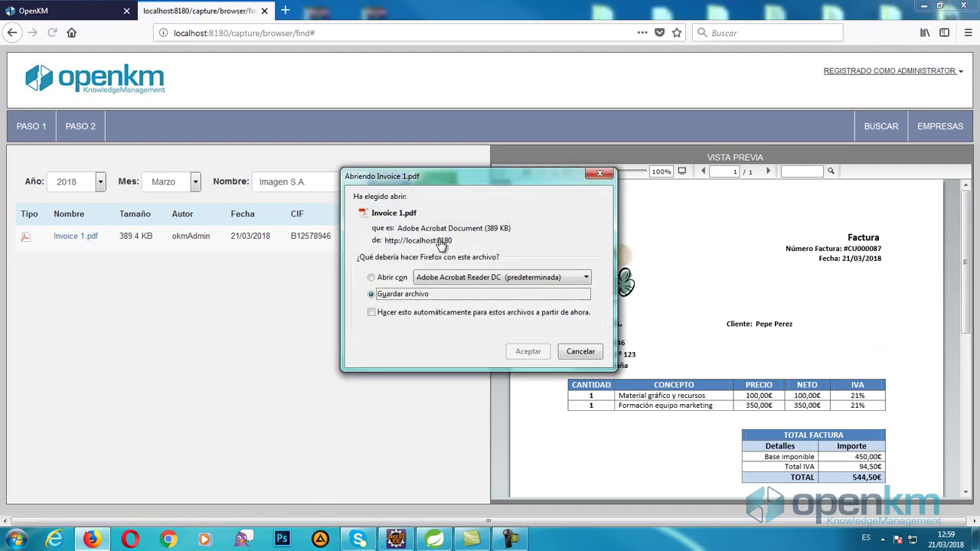
left_click(584, 353)
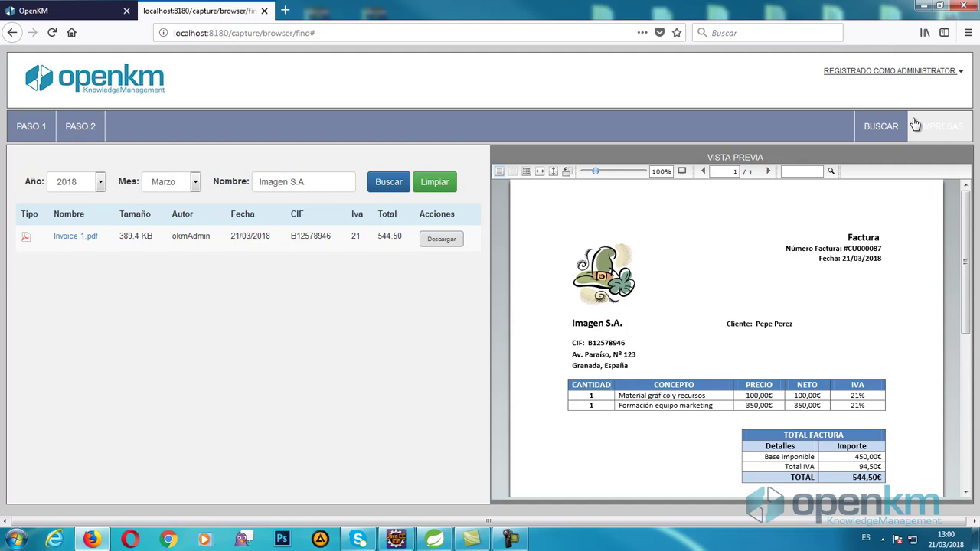
Open EMPRESAS and add a new company named Coralex S.A., filling in its tax ID as the CIF.
left_click(947, 129)
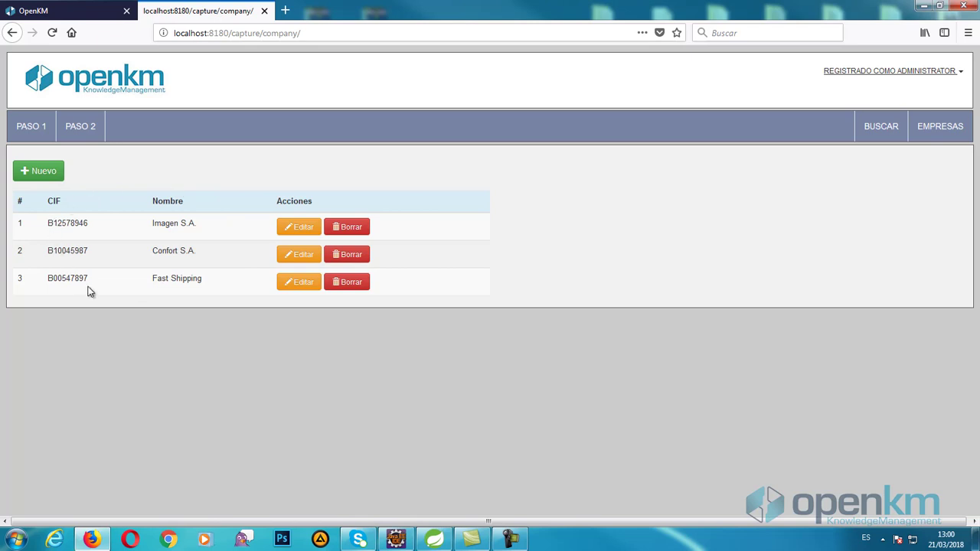
left_click(43, 173)
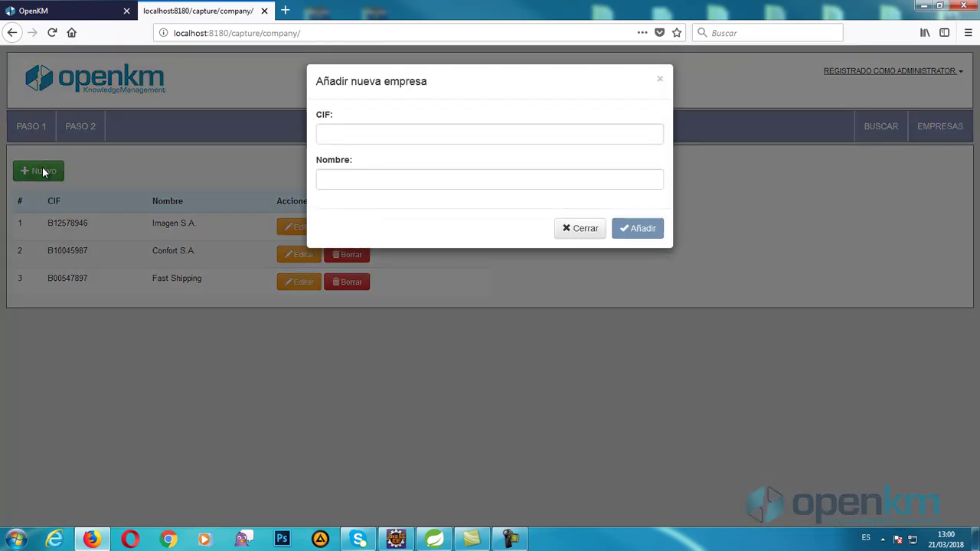
left_click(343, 136)
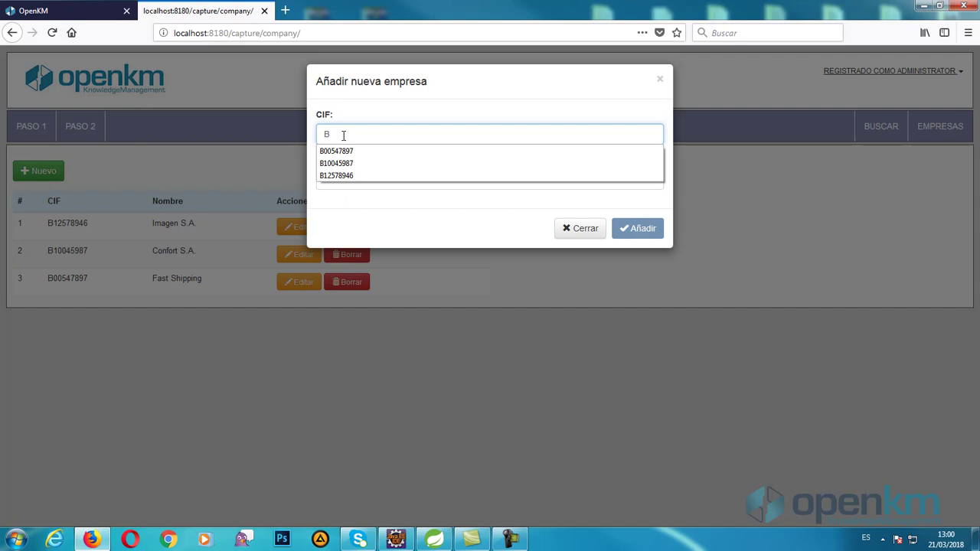
type("B12345678")
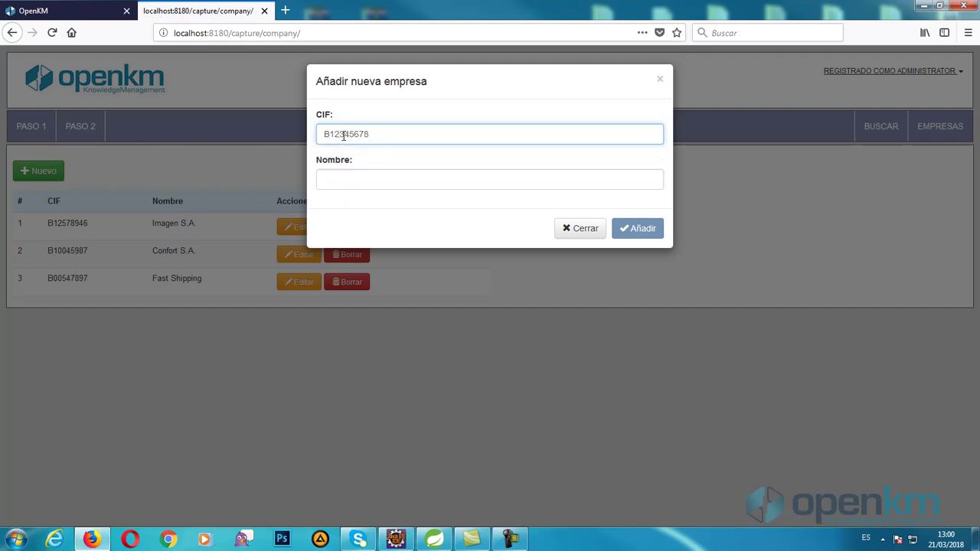
left_click(338, 177)
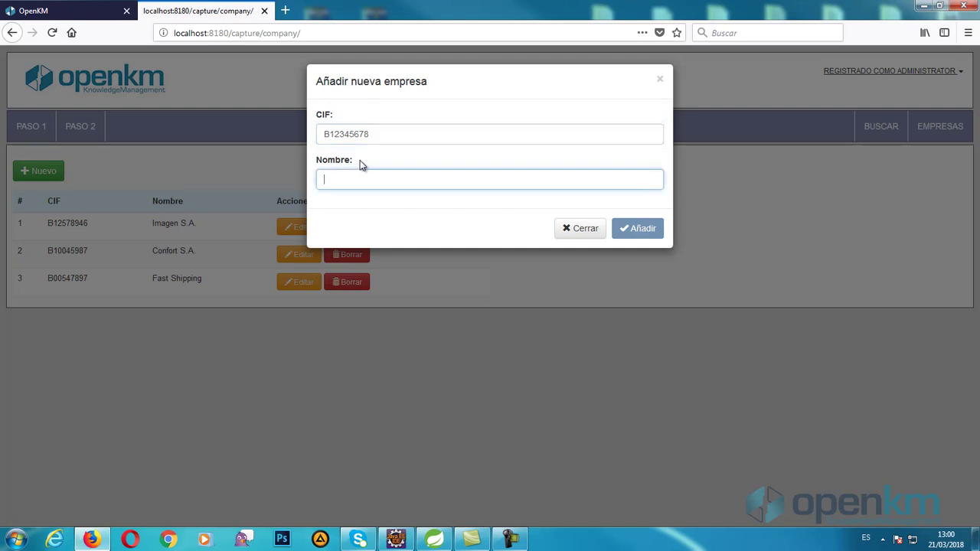
type("Coralex S")
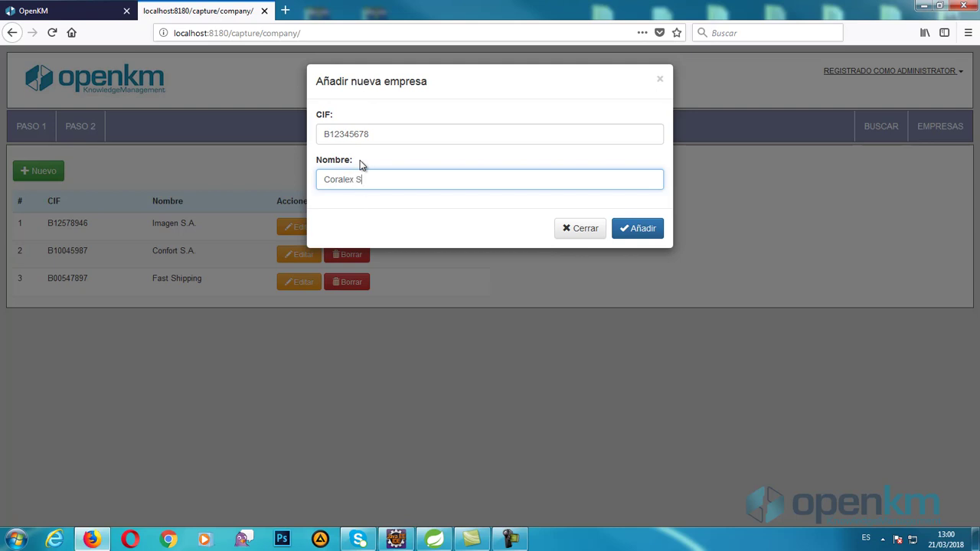
type(".A.")
left_click(635, 229)
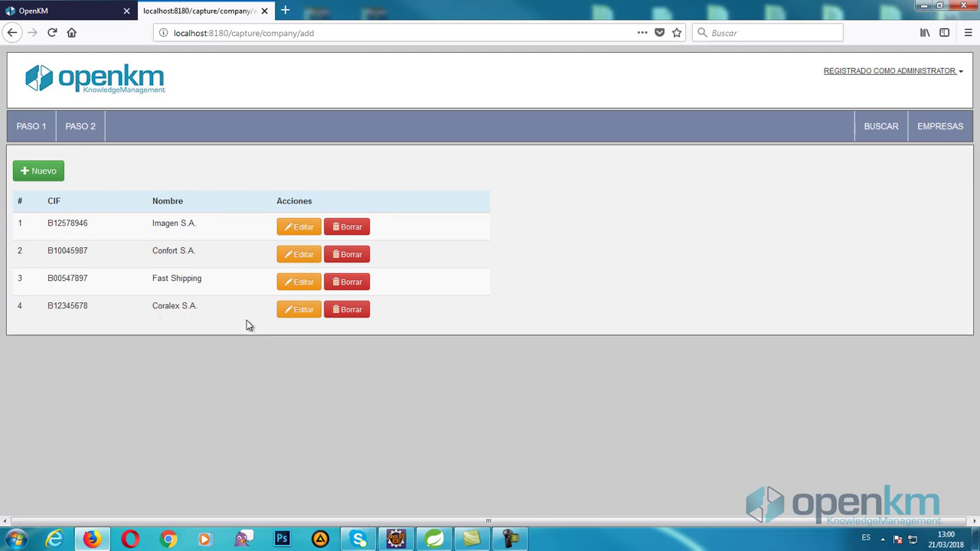
Rename the company Coralex S.A. to Coralex, and delete it from the company list.
left_click(301, 309)
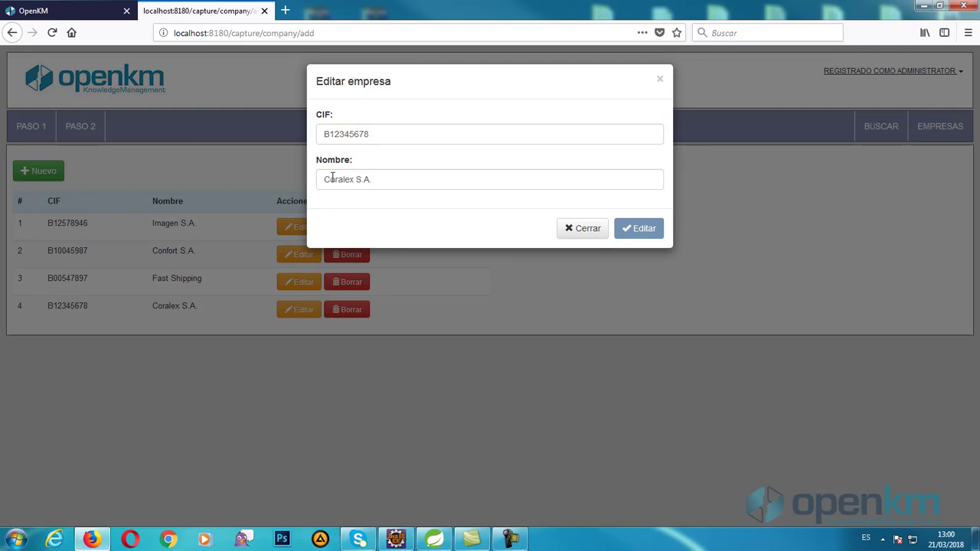
left_click(354, 178)
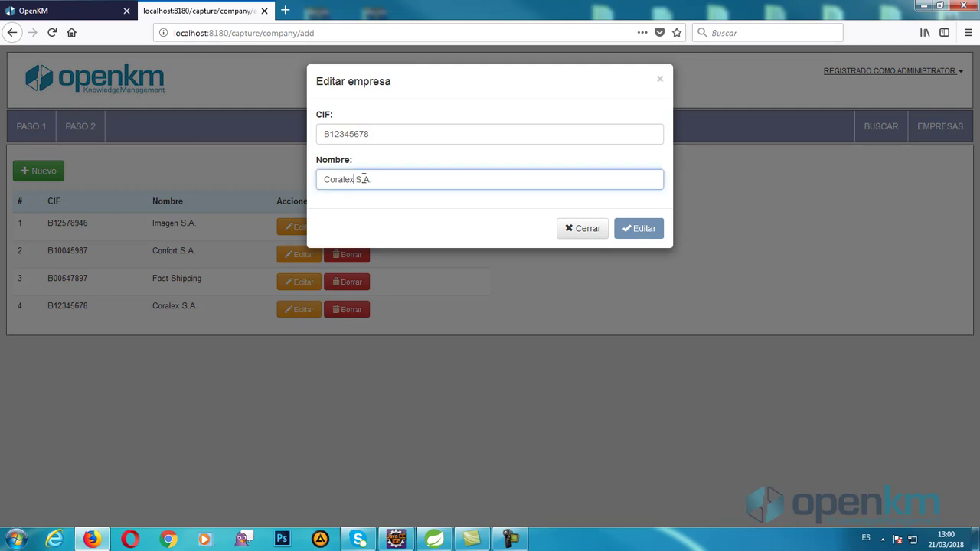
key("BackSpace")
key("BackSpace")
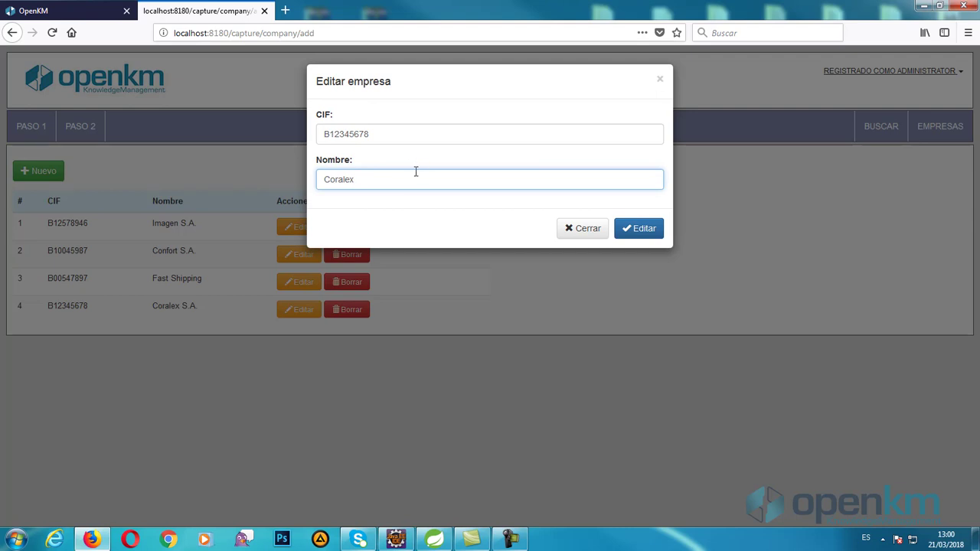
left_click(647, 230)
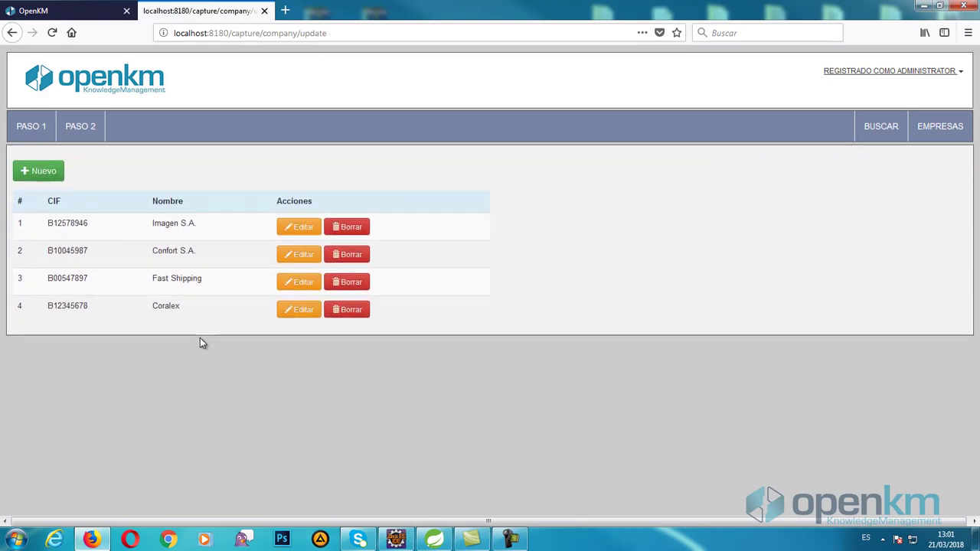
left_click(351, 310)
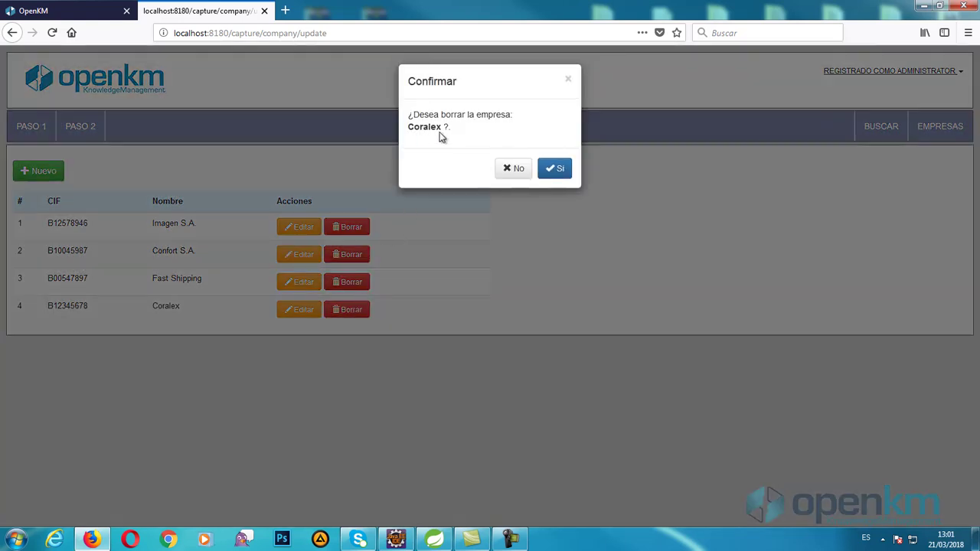
left_click(560, 171)
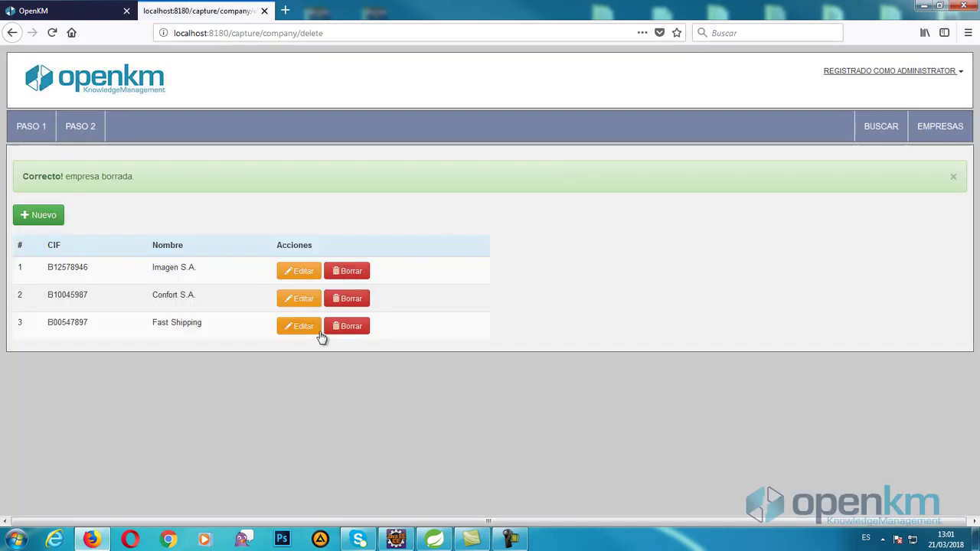